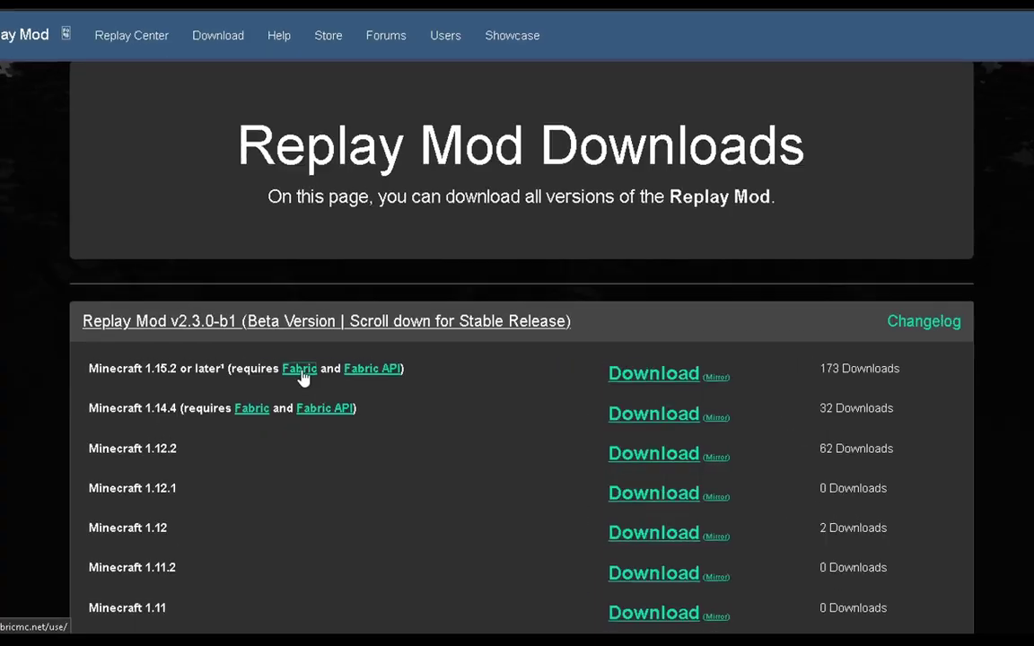
# Open the Fabric and Fabric API links required for Minecraft 1.15.2 from the Replay Mod v2.3.0-b1 downloads.
pyautogui.rightClick(302, 376)
pyautogui.click(325, 384)
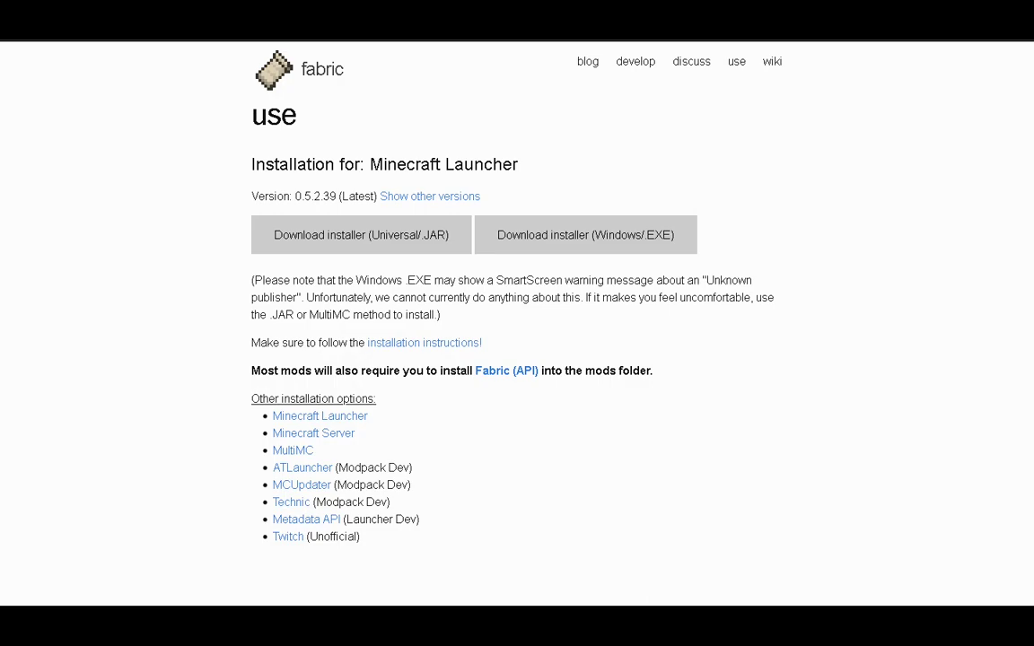
pyautogui.hotkey('alt', 'Left')
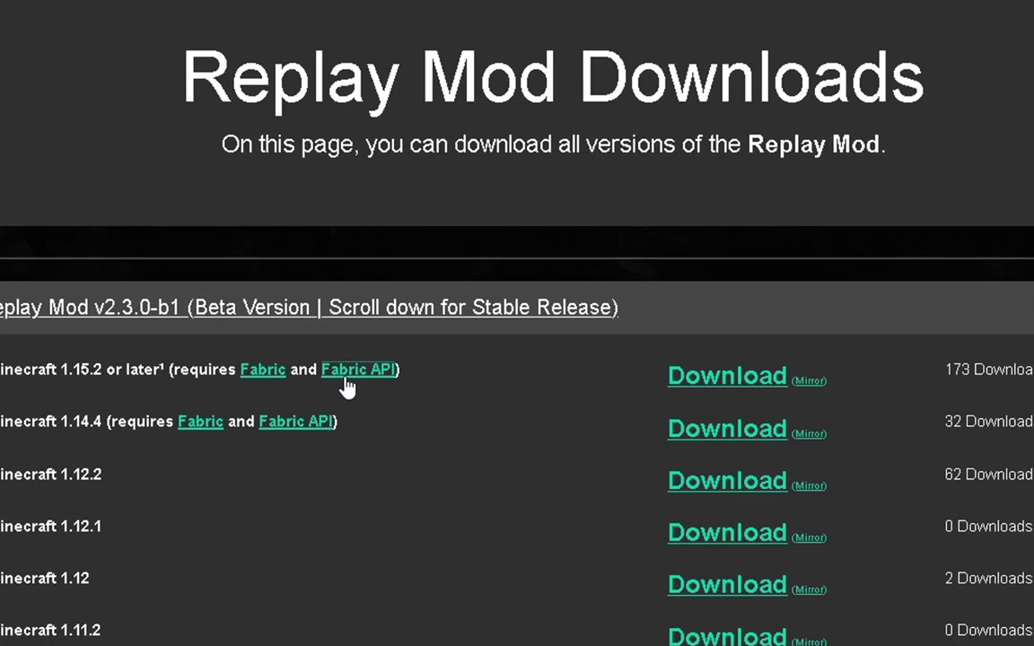
pyautogui.rightClick(369, 370)
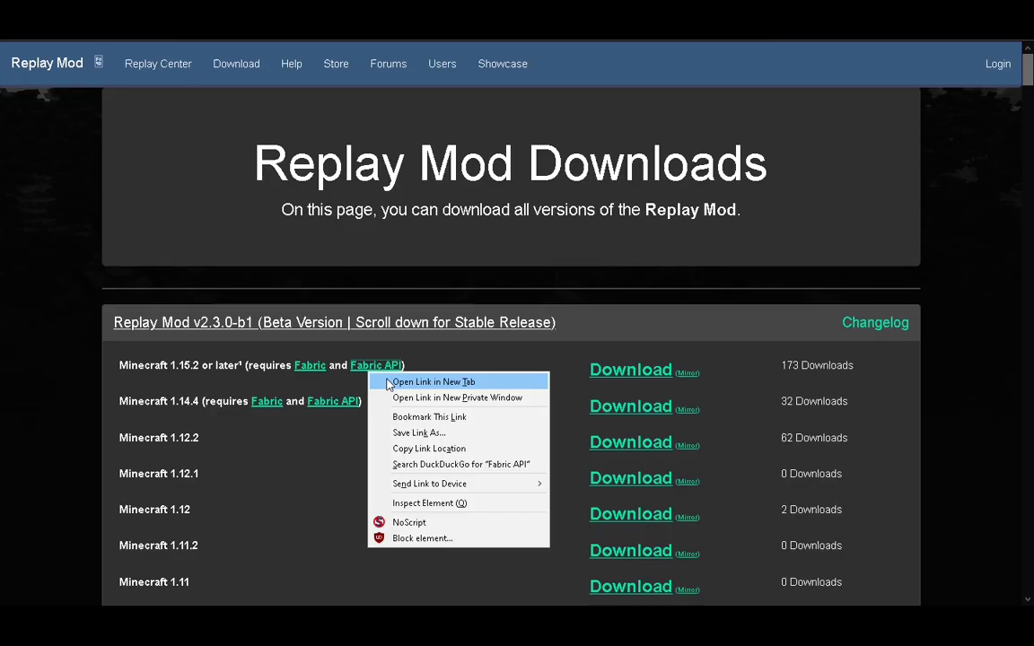
pyautogui.click(432, 383)
pyautogui.hotkey('ctrl', 'Tab')
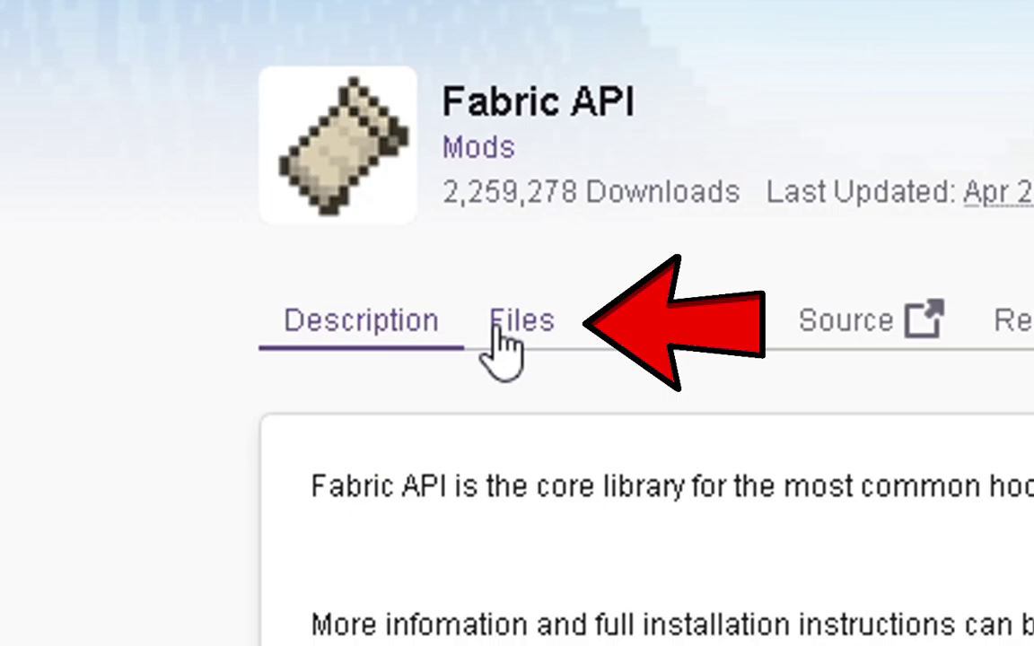
# Download the [1.15.2] Fabric API 0.5.12 build 296 jar from the mod's file list and save it.
pyautogui.click(495, 330)
pyautogui.scroll(-3, 185, 219)
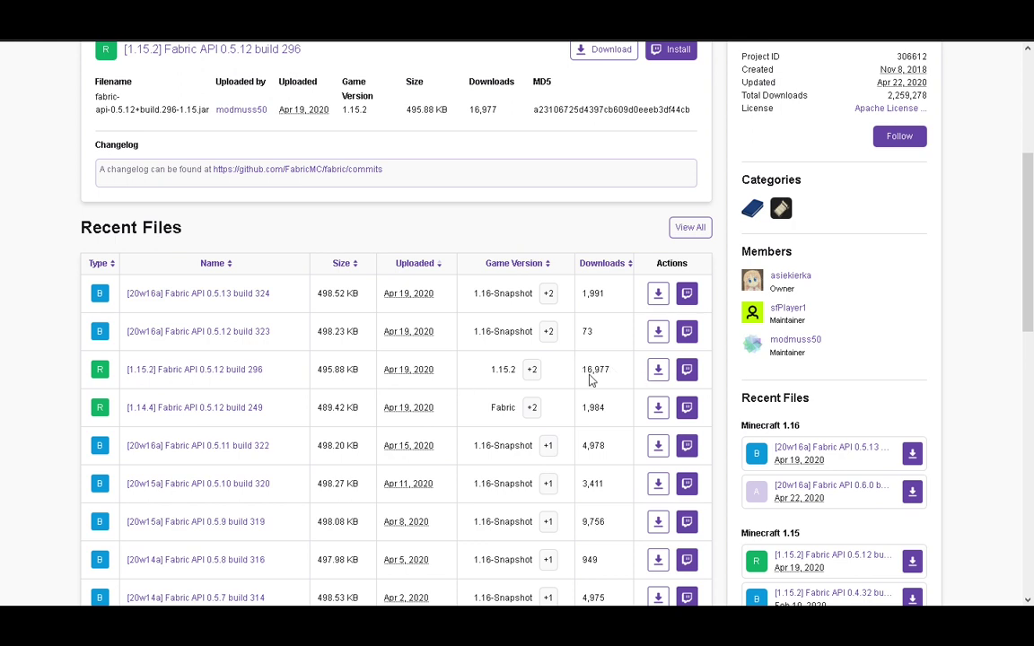
pyautogui.click(658, 371)
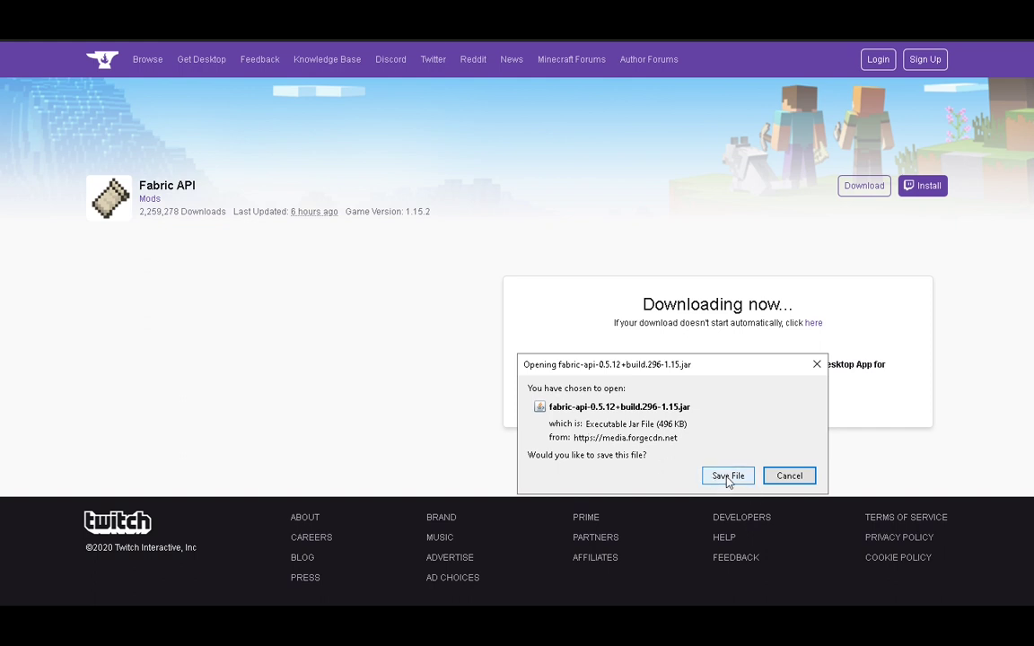
pyautogui.click(728, 476)
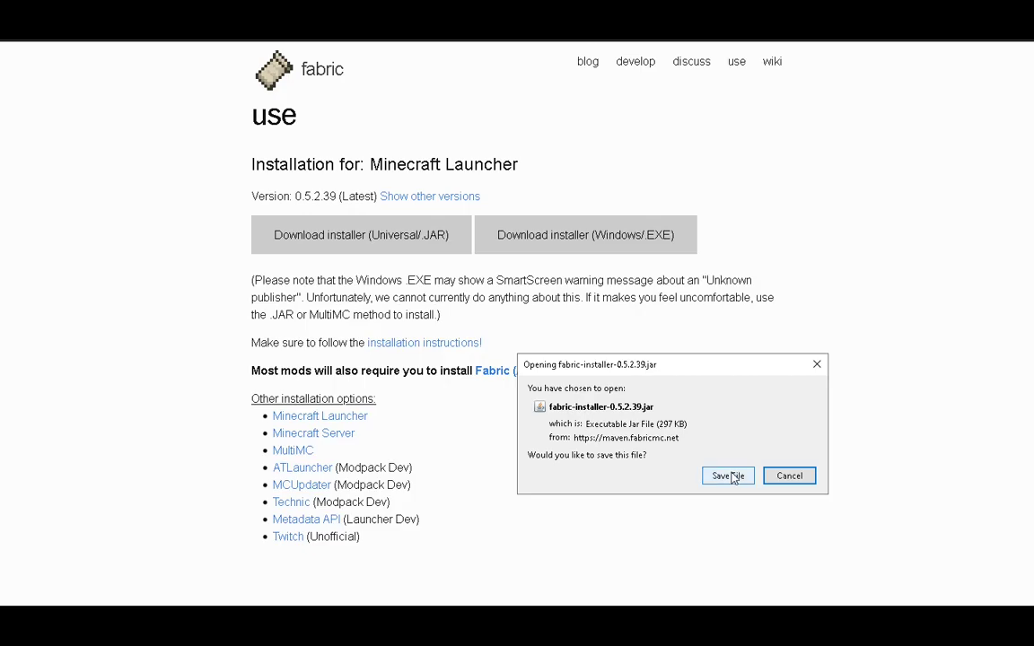
# Save the fabric-installer-0.5.2.39 jar to Downloads, then move it and the Fabric API jar onto the desktop.
pyautogui.click(732, 476)
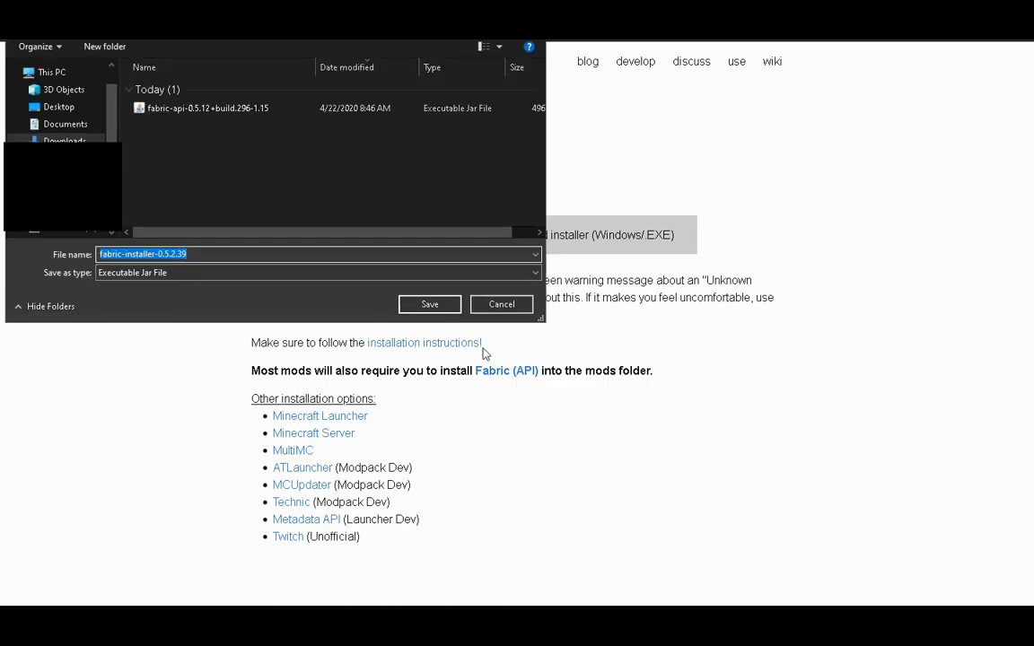
pyautogui.click(429, 304)
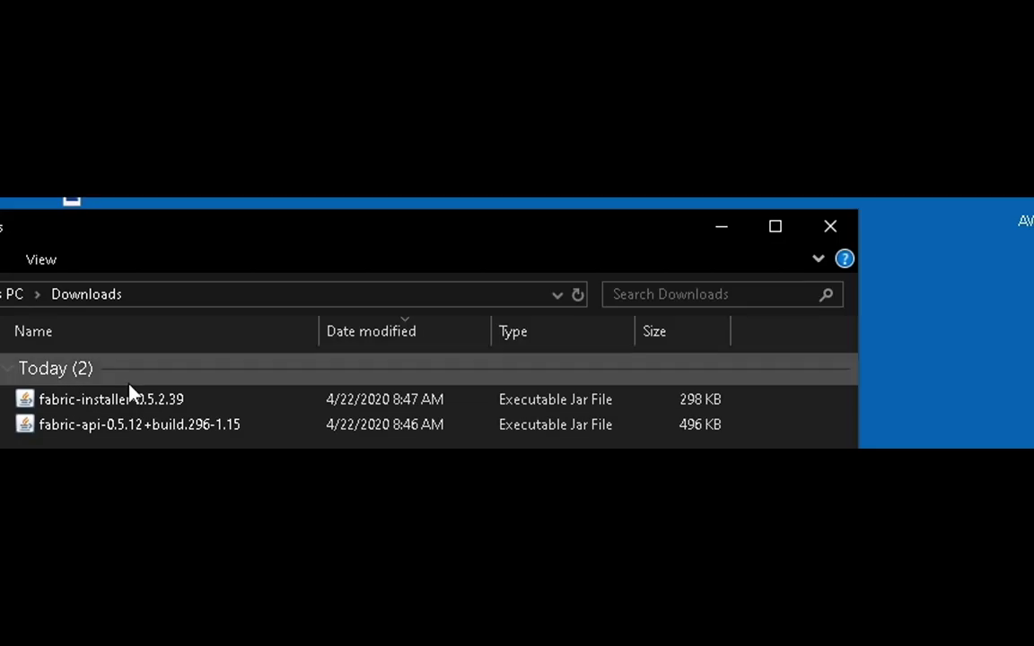
pyautogui.moveTo(132, 397); pyautogui.dragTo(903, 409)
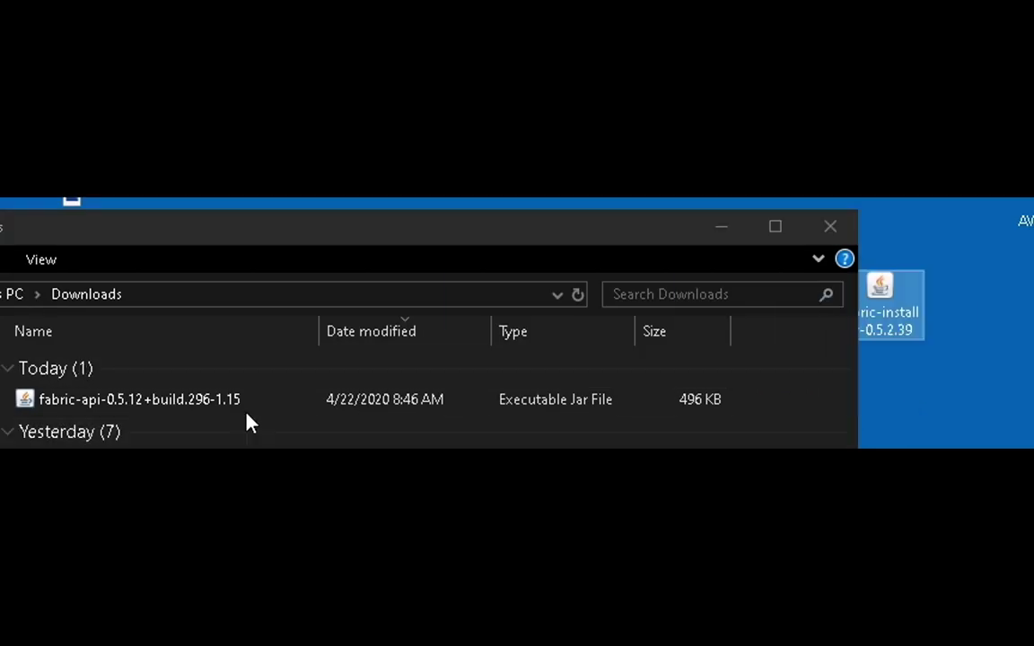
pyautogui.moveTo(235, 404); pyautogui.dragTo(907, 422)
pyautogui.moveTo(906, 422); pyautogui.dragTo(906, 422)
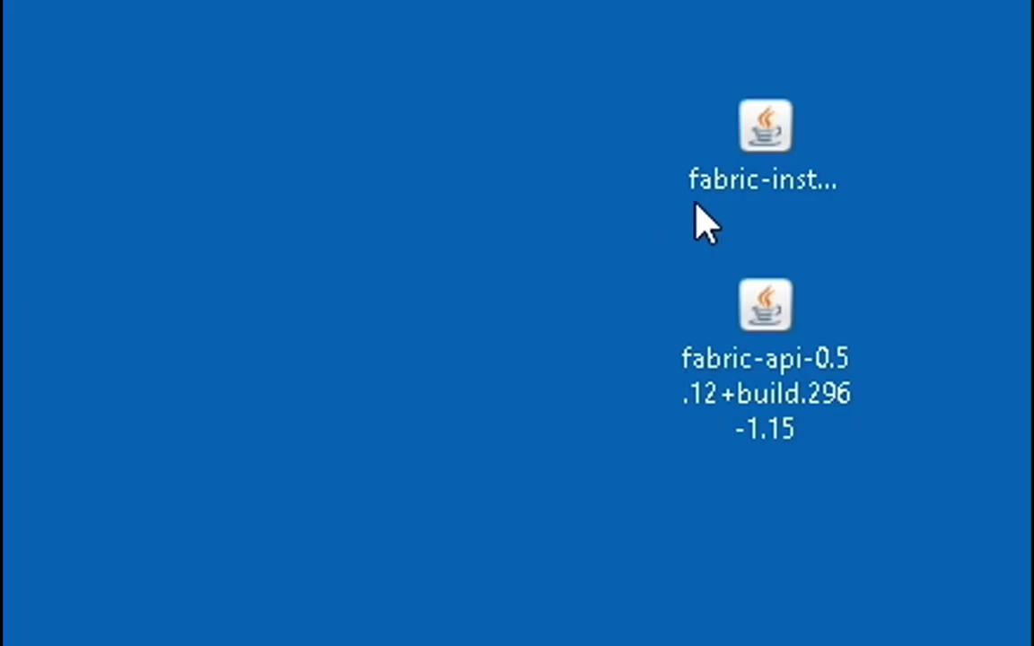
# Run the Fabric installer from the desktop and check the client's Minecraft version choices, keeping 1.15.2.
pyautogui.click(755, 196)
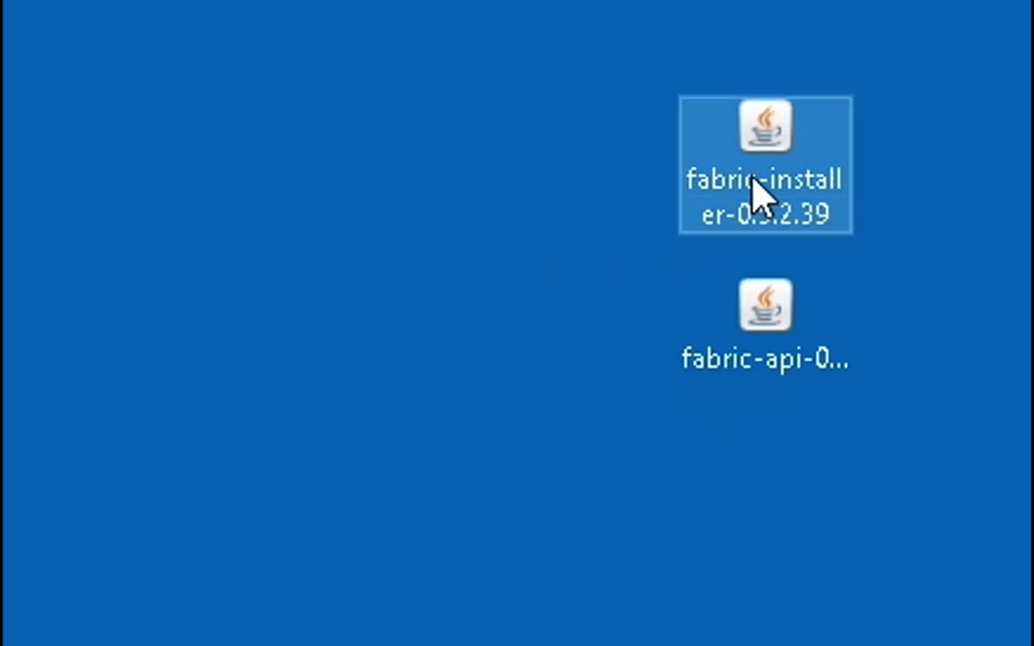
pyautogui.moveTo(755, 197); pyautogui.dragTo(392, 197)
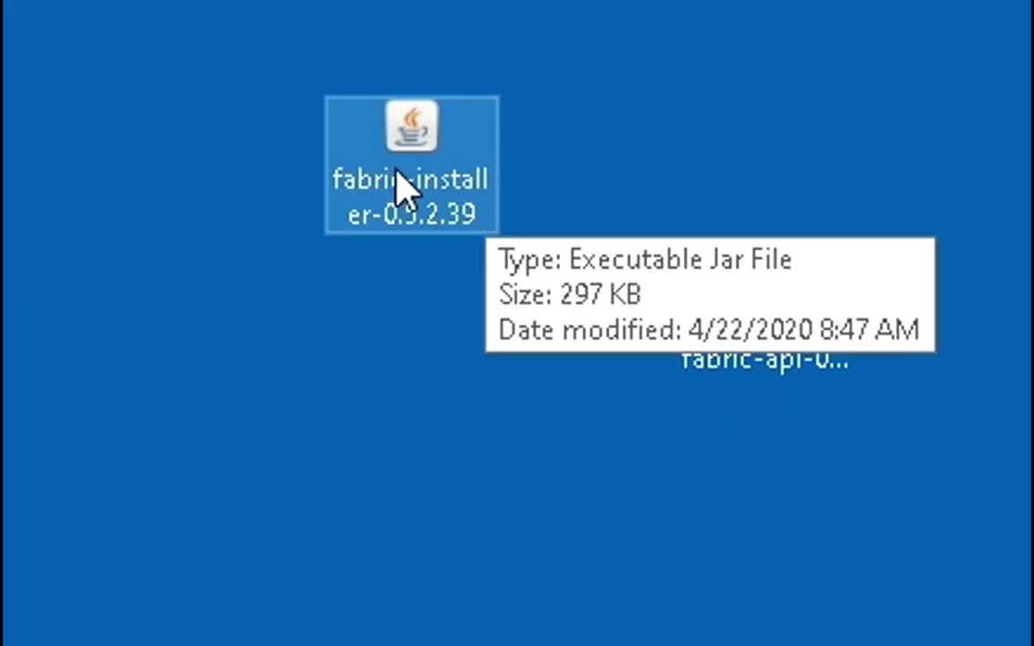
pyautogui.doubleClick(402, 189)
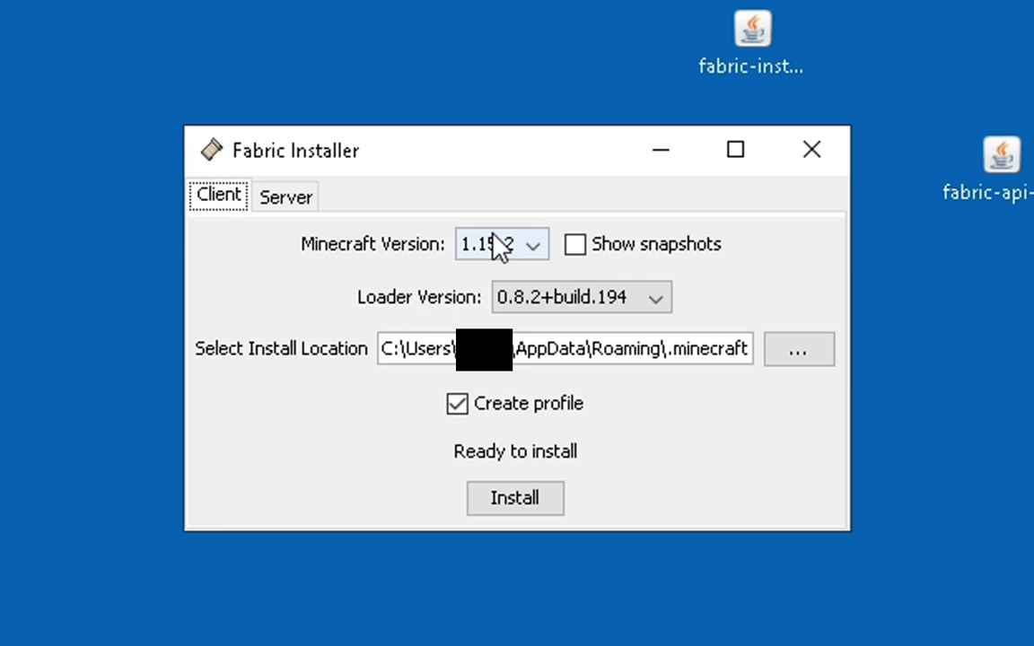
pyautogui.click(473, 247)
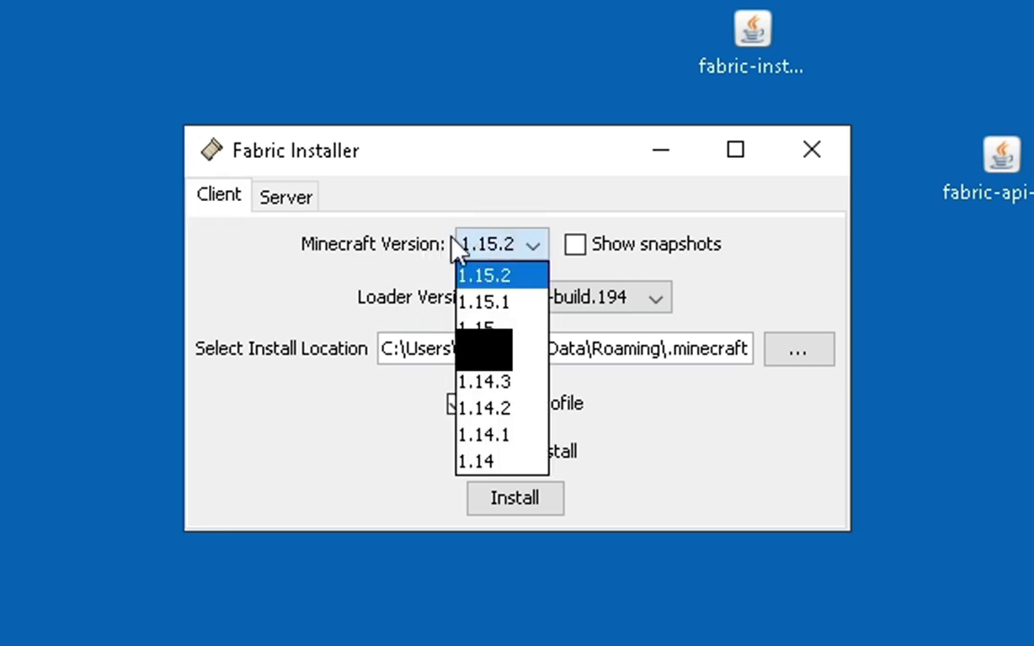
pyautogui.click(483, 247)
pyautogui.click(489, 247)
pyautogui.click(494, 246)
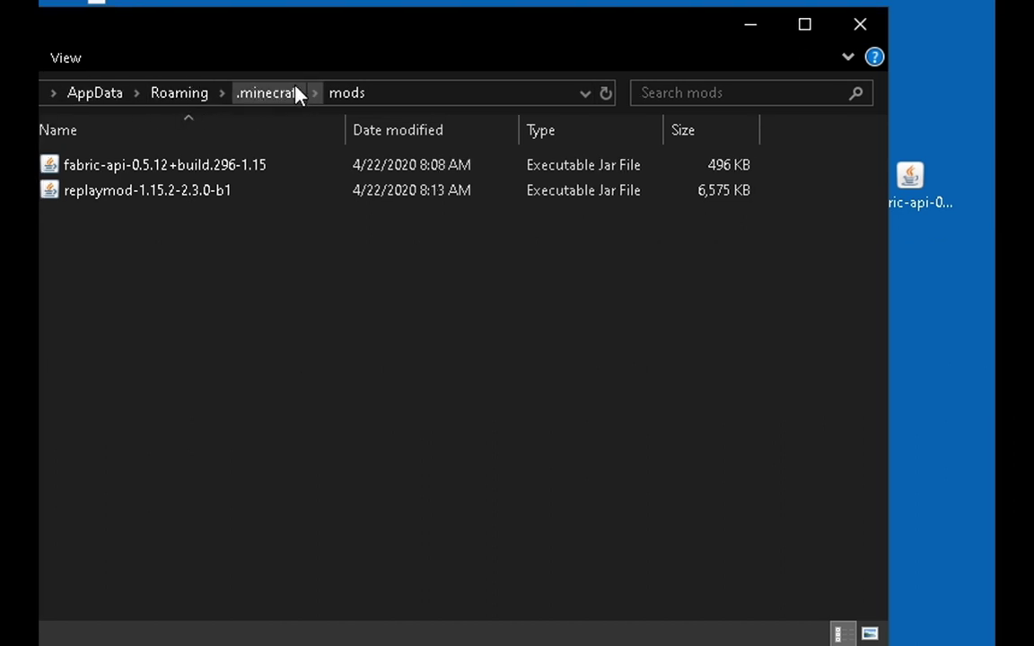
# Open the mods folder inside .minecraft and delete the Fabric API jar from the desktop.
pyautogui.click(292, 93)
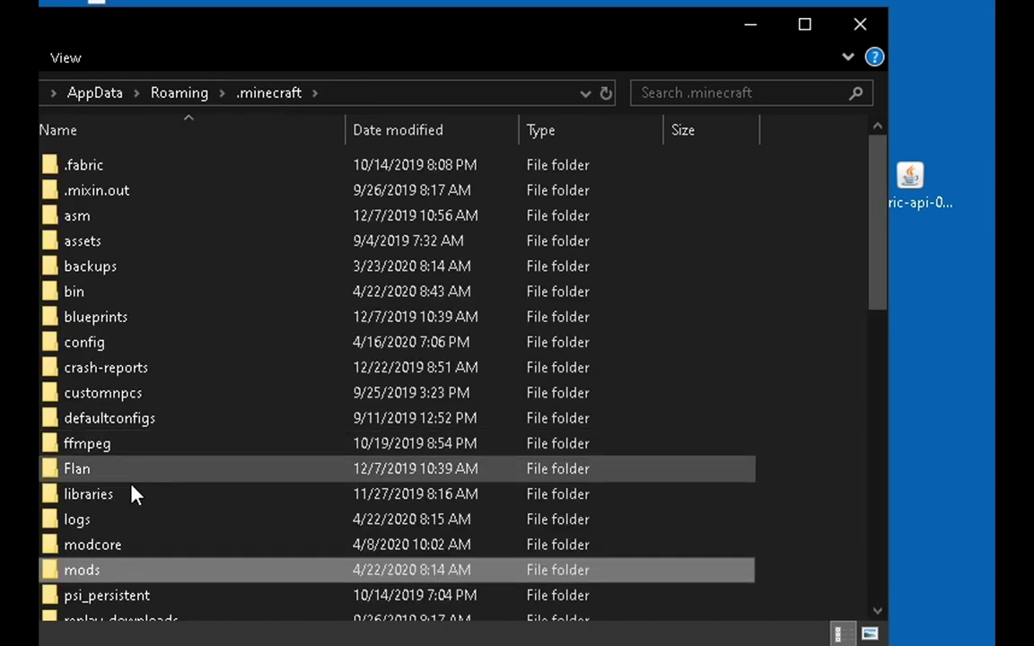
pyautogui.doubleClick(83, 571)
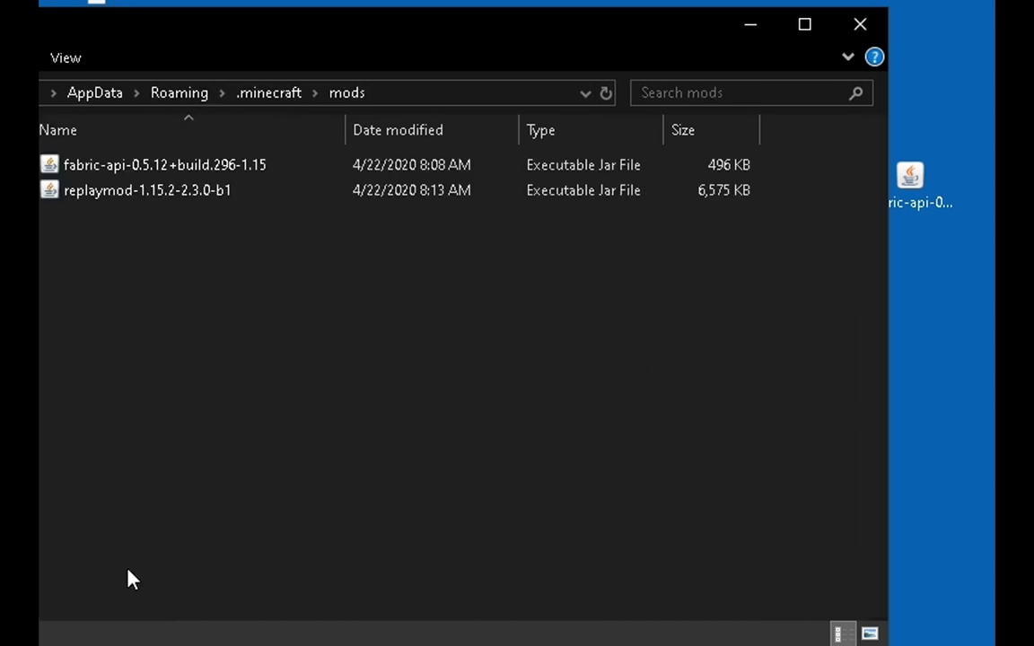
pyautogui.click(916, 196)
pyautogui.press('Delete')
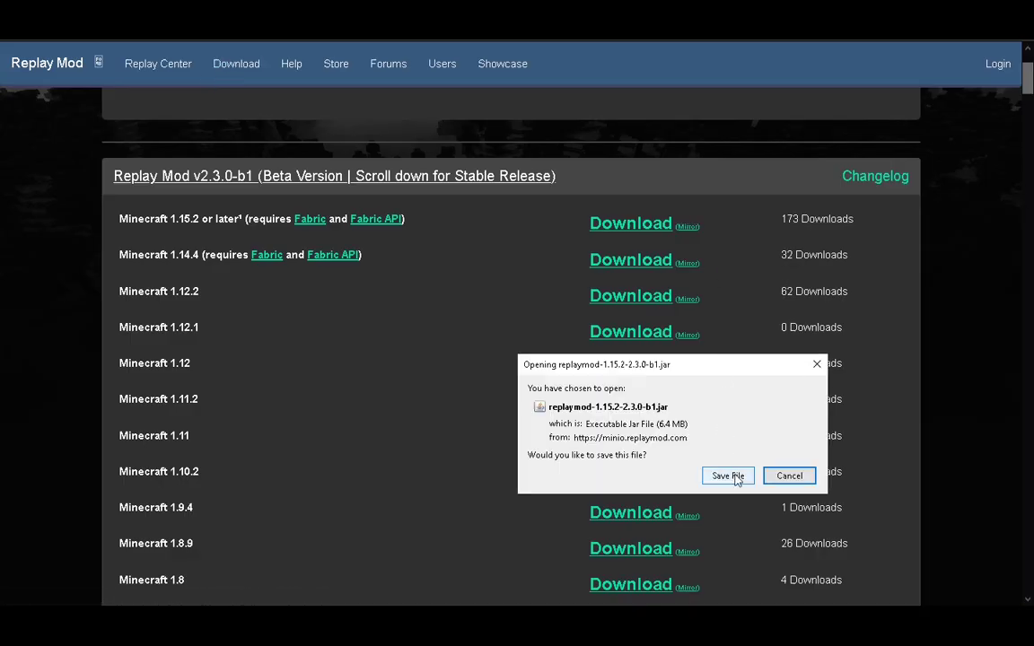
# Save the replaymod-1.15.2-2.3.0-b1 jar and create a folder named mods inside .minecraft.
pyautogui.click(728, 477)
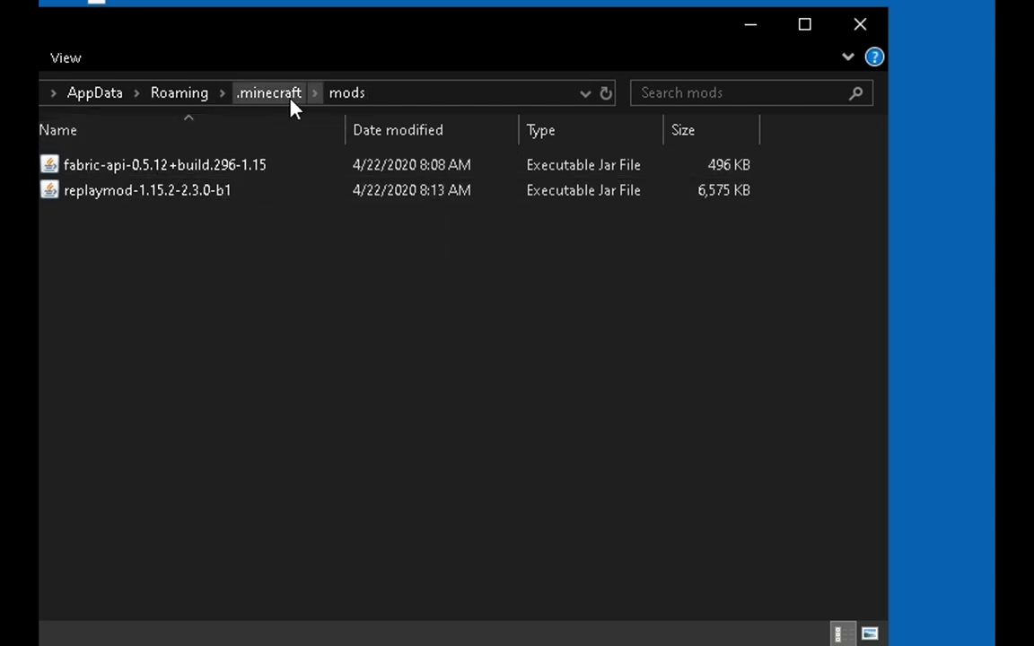
pyautogui.click(256, 103)
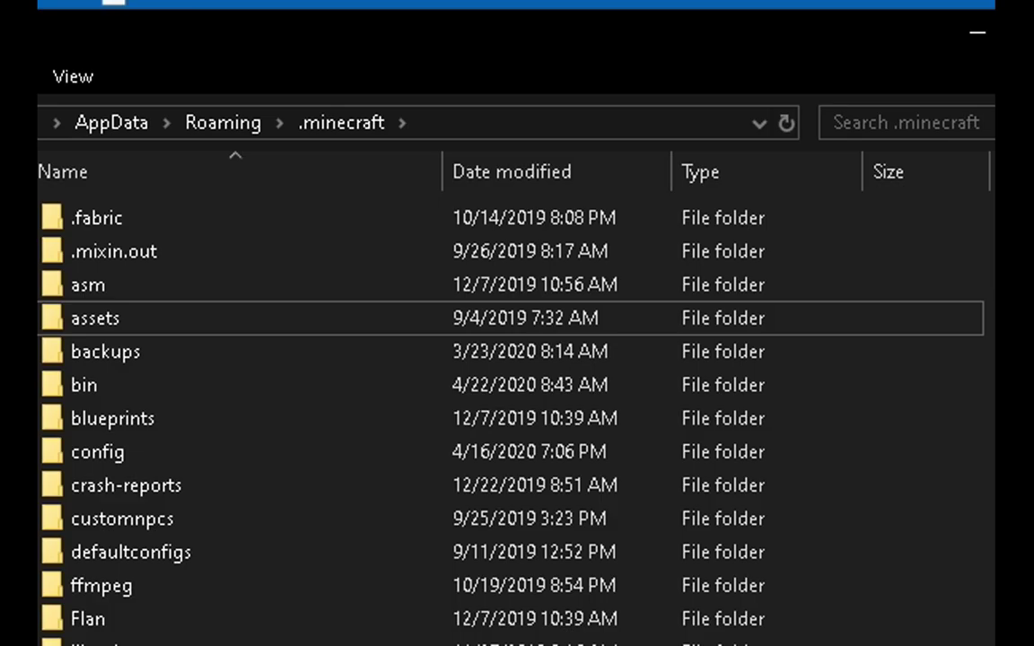
pyautogui.hotkey('ctrl', 'shift', 'n')
pyautogui.write('mods')
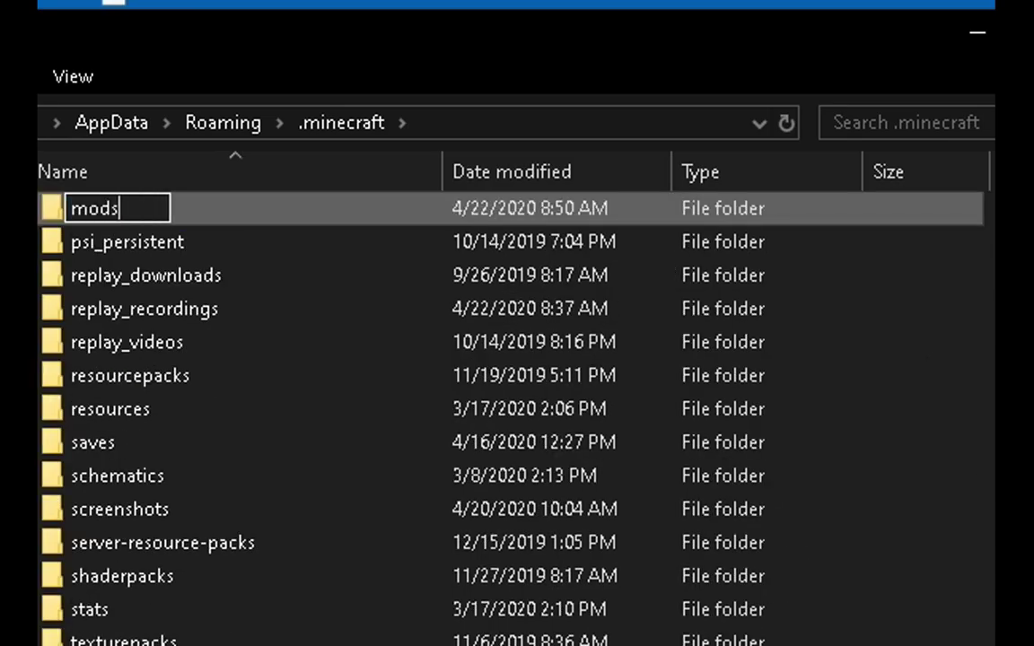
pyautogui.press('Return')
pyautogui.doubleClick(94, 438)
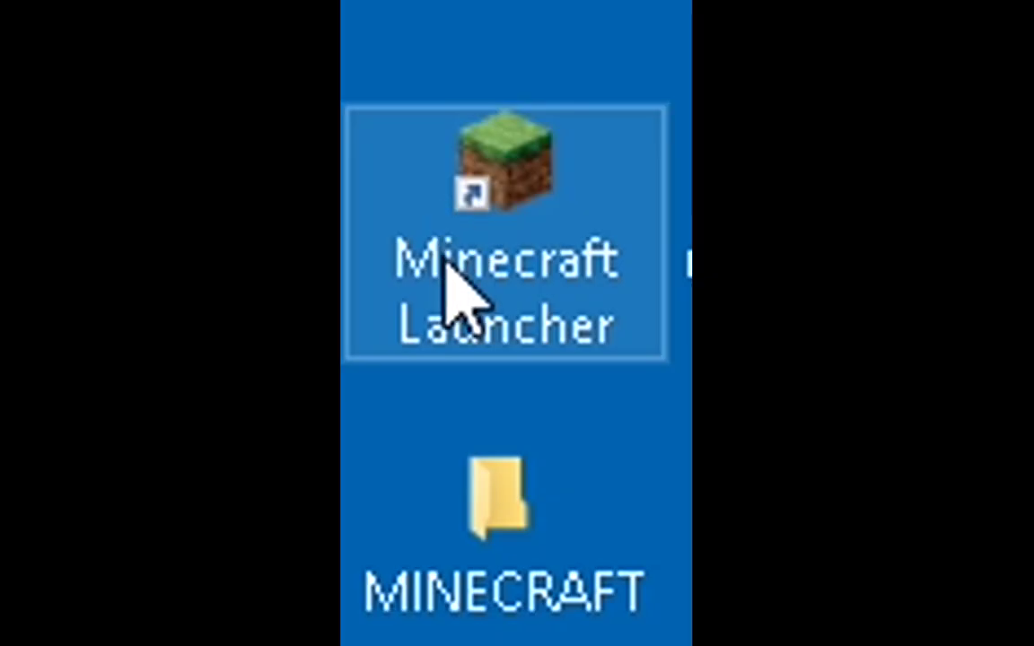
# Start the Minecraft Launcher and show the list of Java Edition installations.
pyautogui.doubleClick(446, 267)
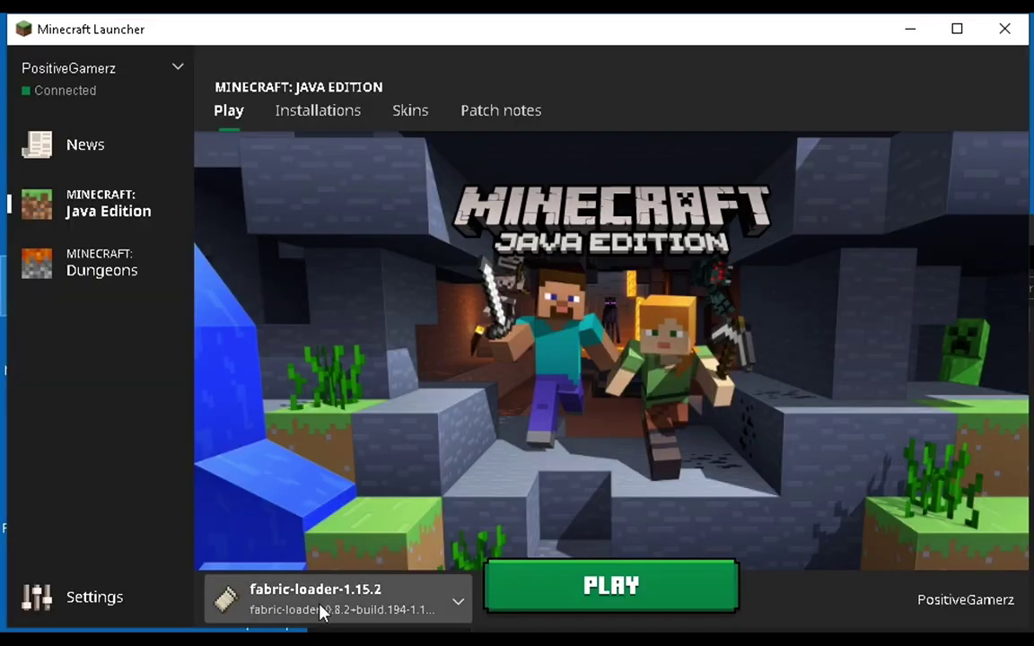
pyautogui.click(318, 109)
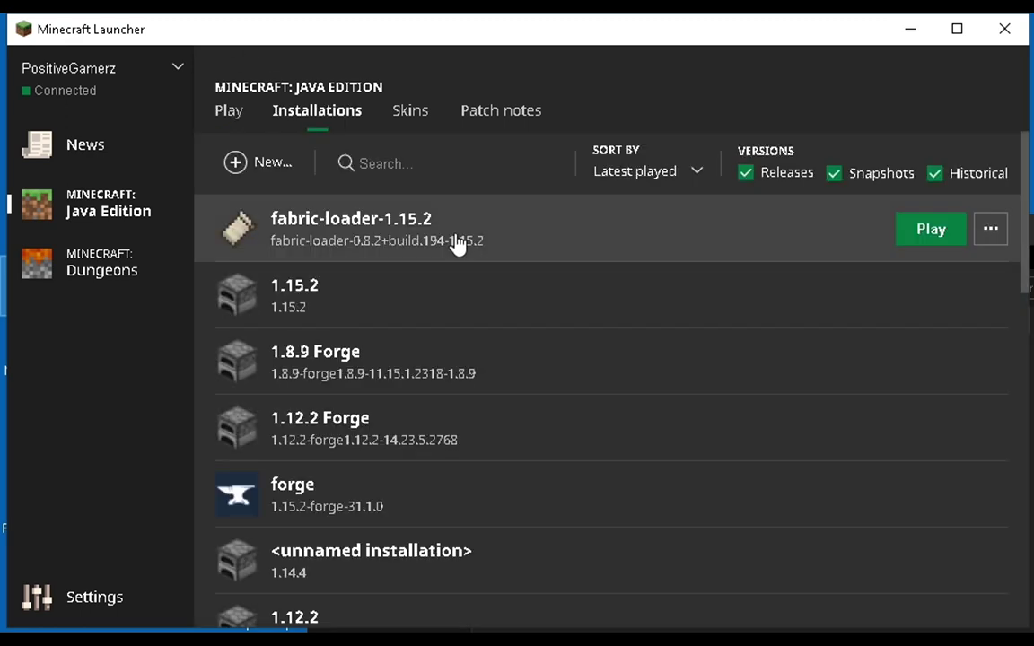
# Browse the game versions offered for a new installation, including the fabric-loader release, without creating one.
pyautogui.click(258, 162)
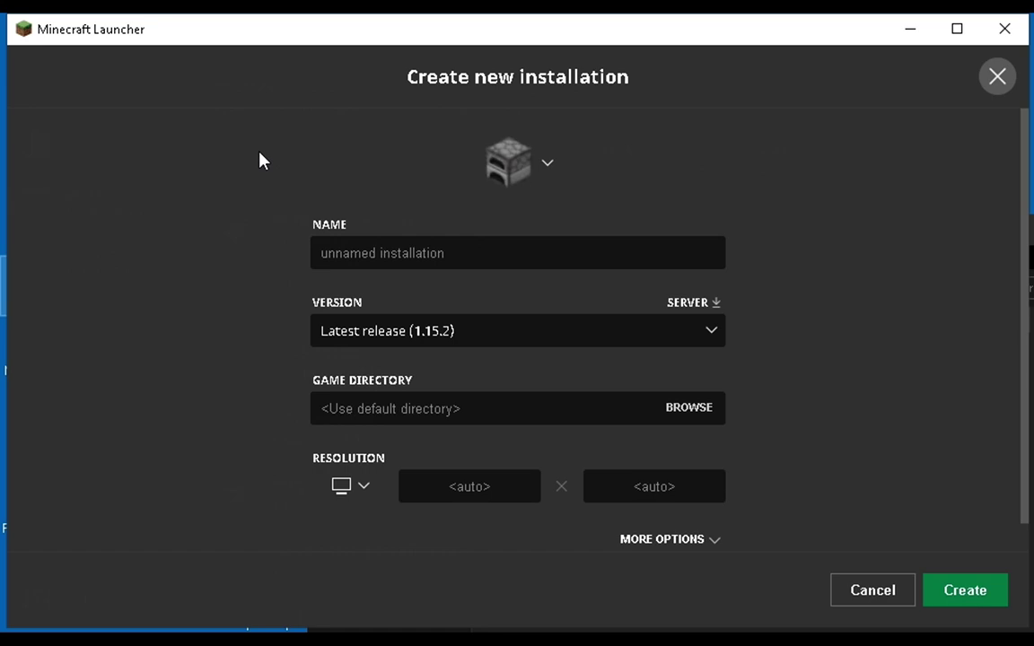
pyautogui.click(455, 330)
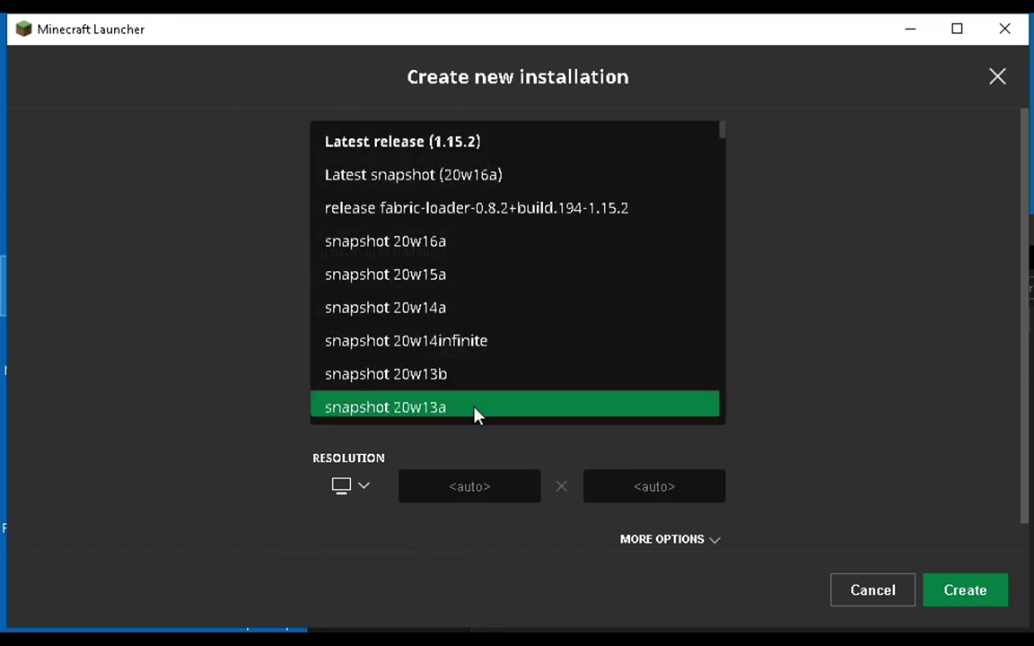
pyautogui.scroll(-10, 484, 387)
pyautogui.scroll(-5, 490, 377)
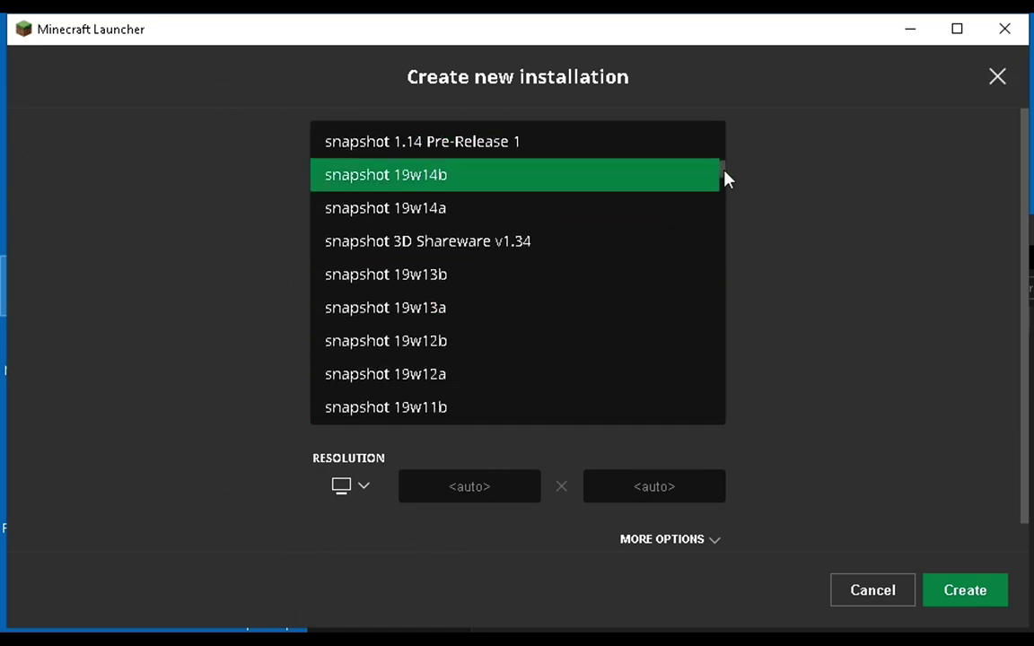
pyautogui.moveTo(724, 178); pyautogui.dragTo(749, 434)
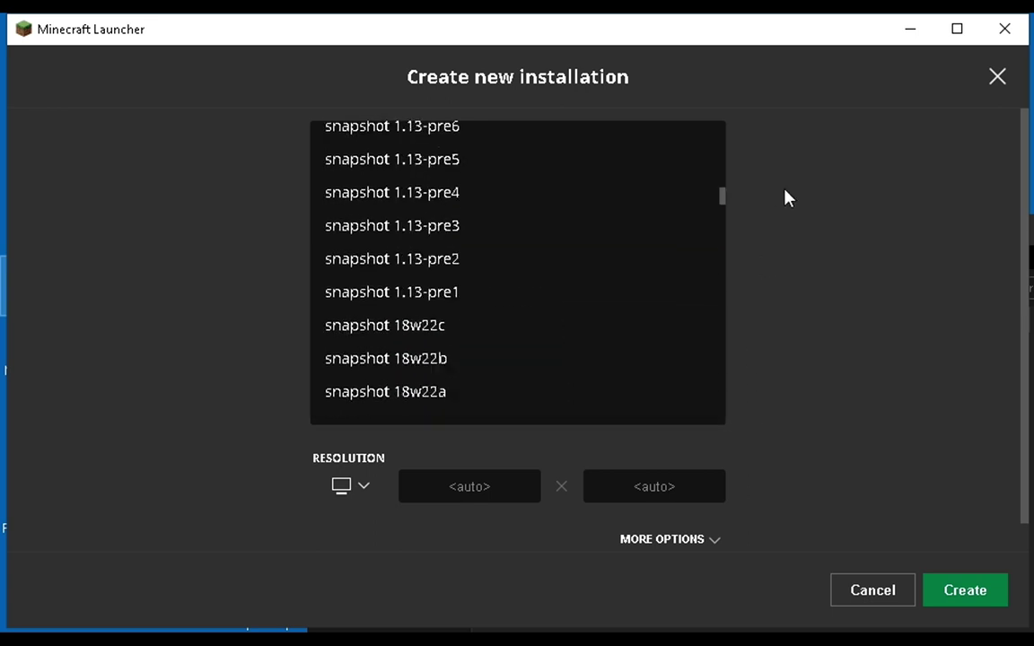
pyautogui.scroll(15, 785, 198)
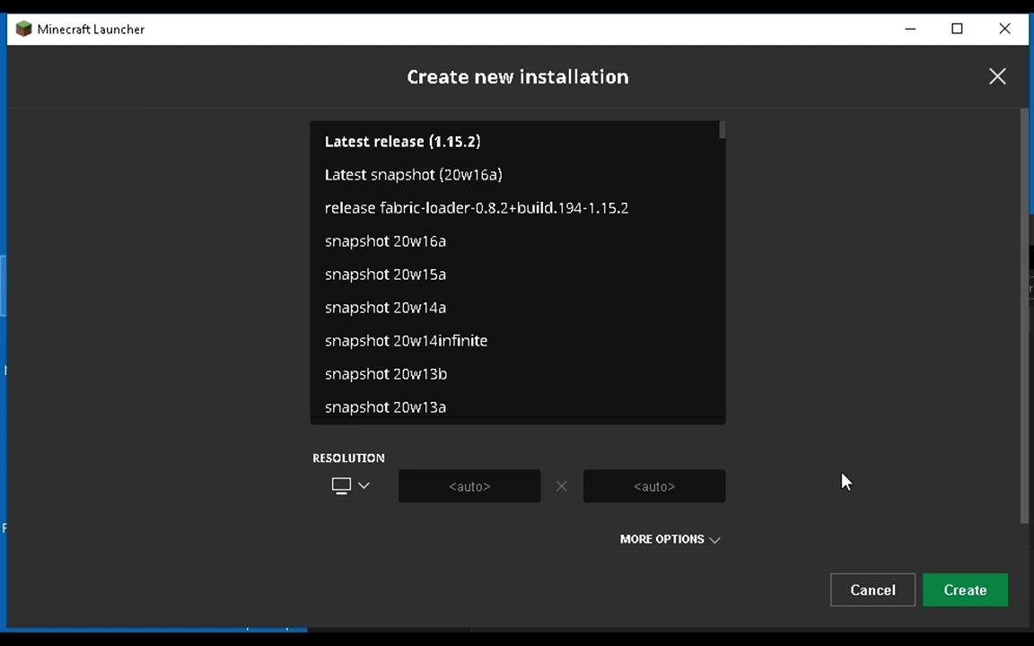
pyautogui.click(868, 589)
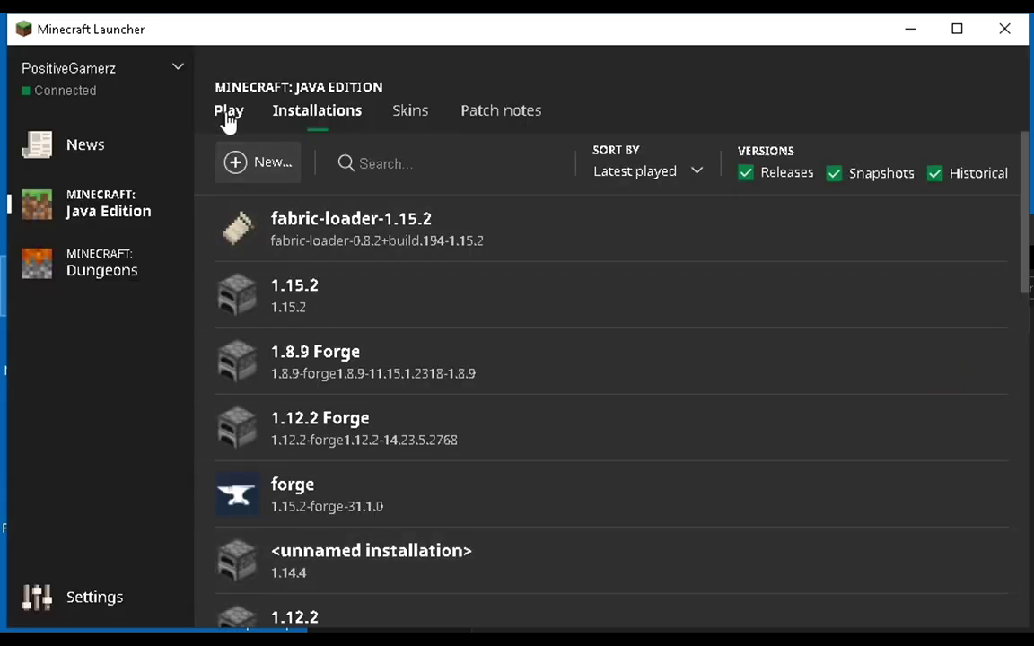
# Choose the fabric-loader-1.15.2 installation and launch Minecraft Java Edition with it.
pyautogui.click(228, 111)
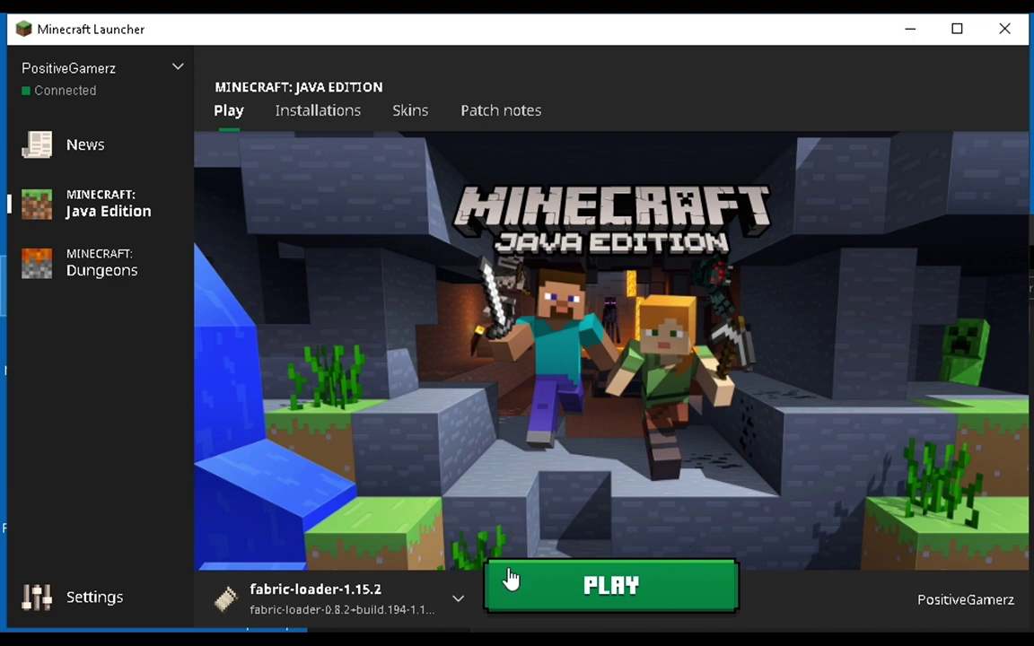
pyautogui.click(436, 596)
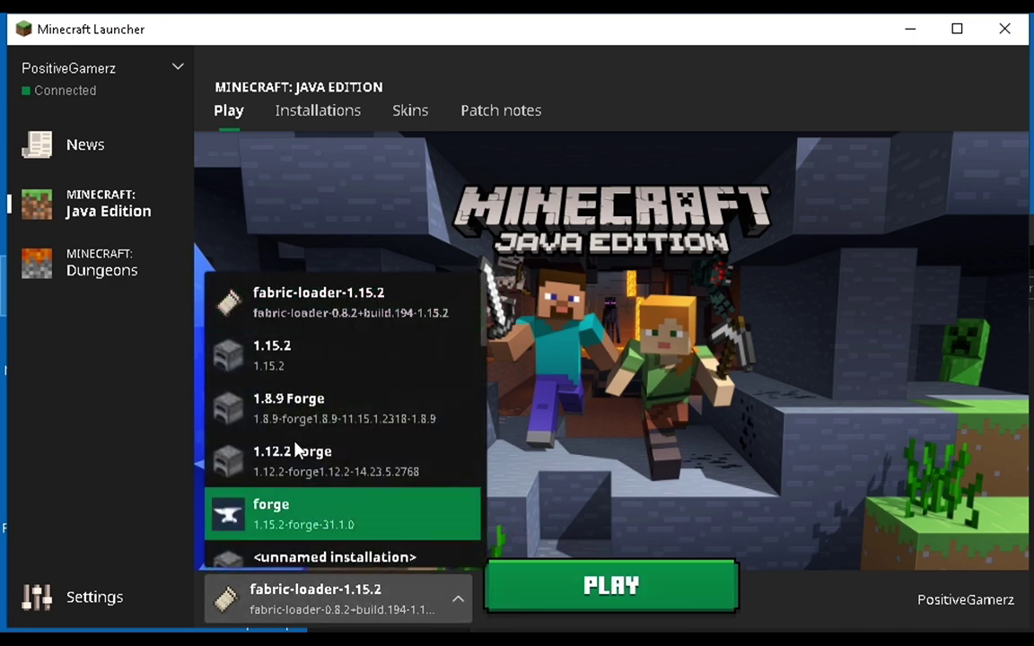
pyautogui.click(333, 304)
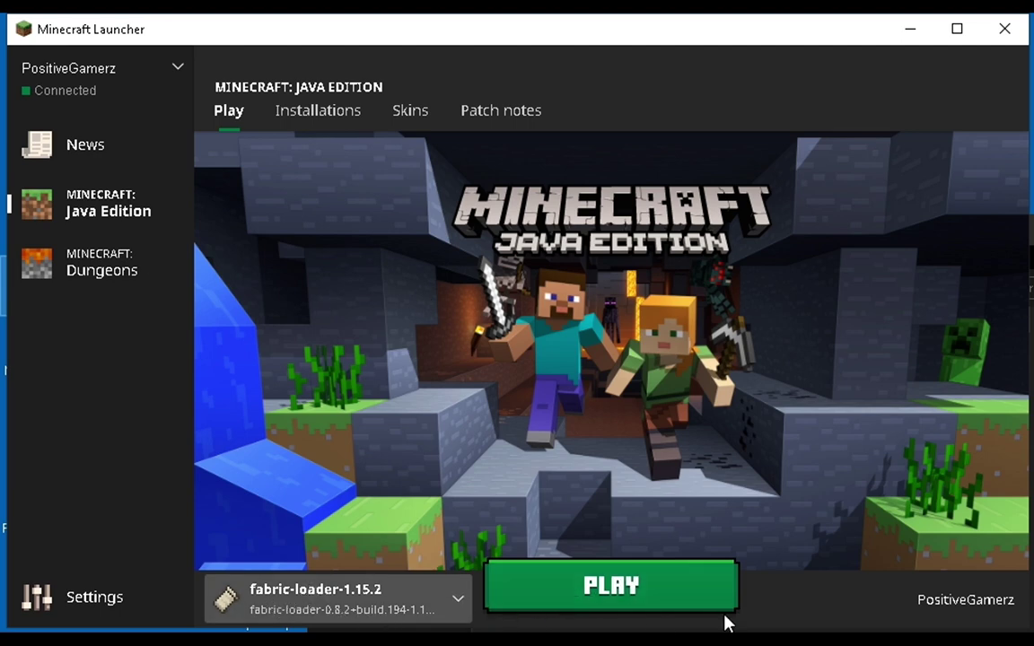
pyautogui.click(651, 589)
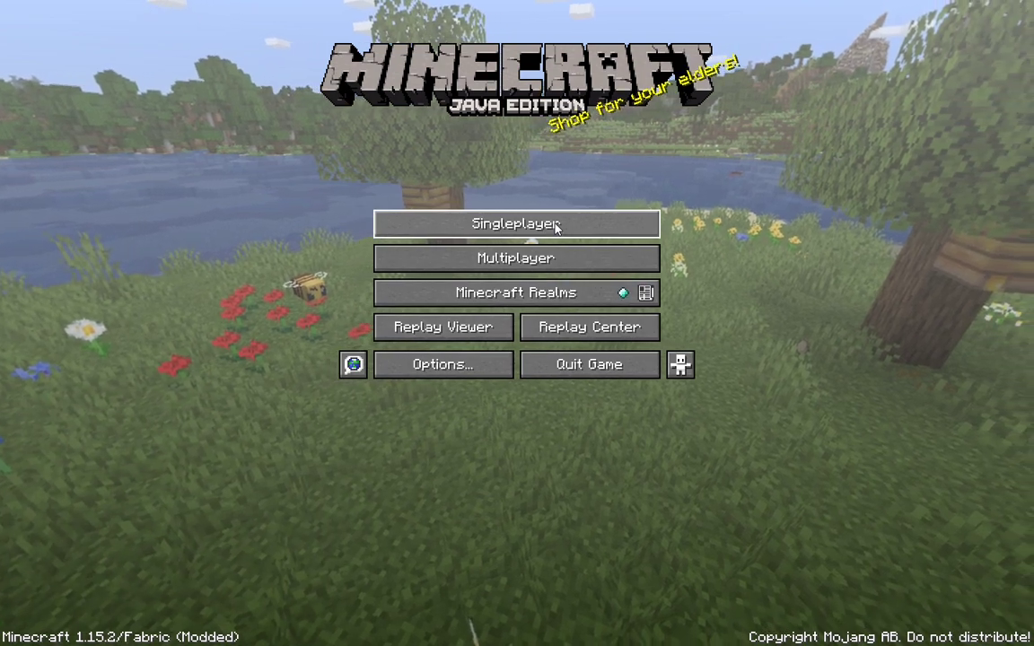
# Enter a singleplayer world, walk around the redstone-covered pit to record gameplay, and save and quit to the title screen.
pyautogui.click(462, 223)
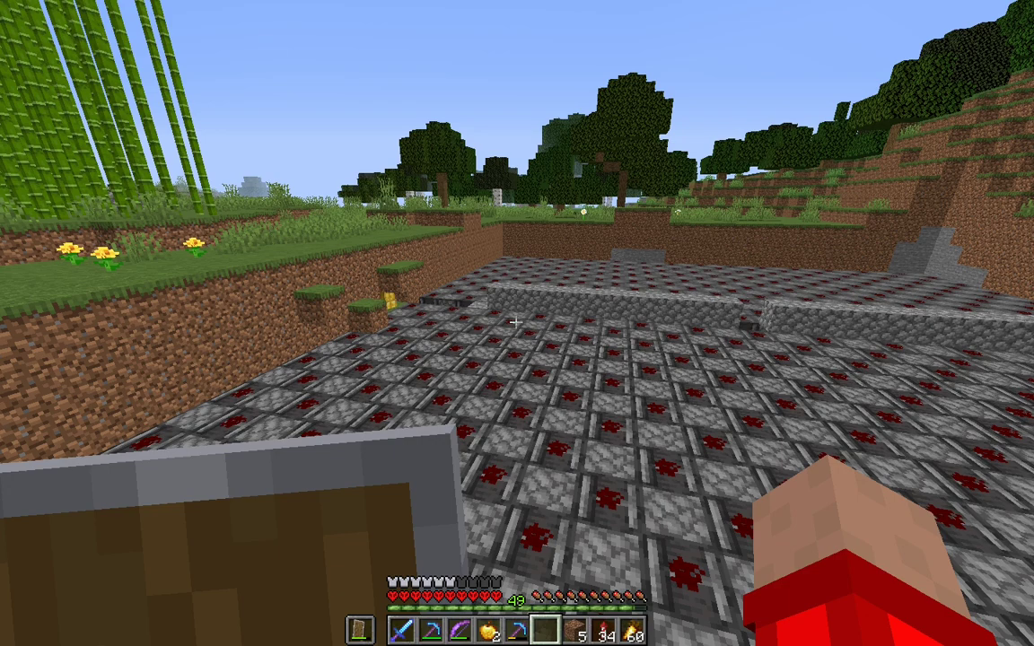
pyautogui.moveTo(516, 321)
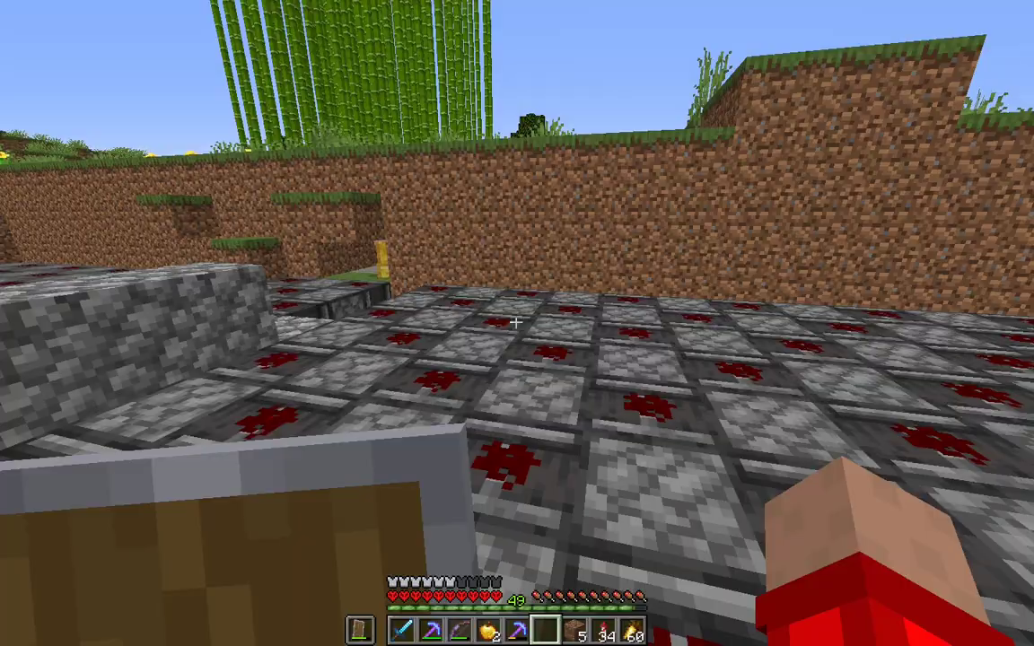
pyautogui.press('Escape')
pyautogui.click(519, 329)
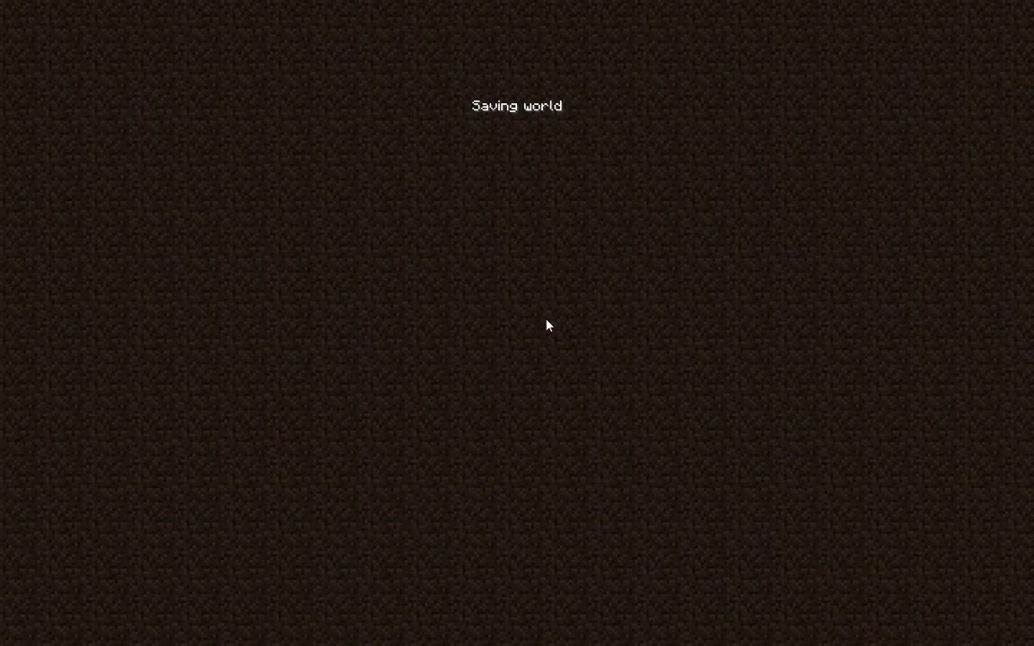
# Load the newest recording from the Replay Viewer, play it back, and leave it paused.
pyautogui.click(441, 329)
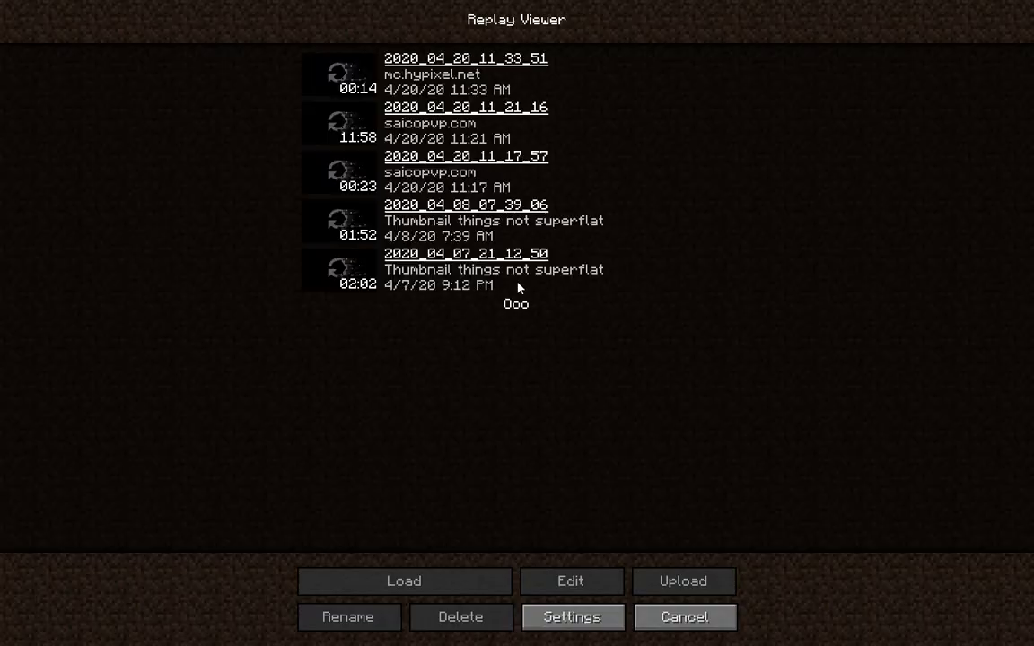
pyautogui.doubleClick(385, 74)
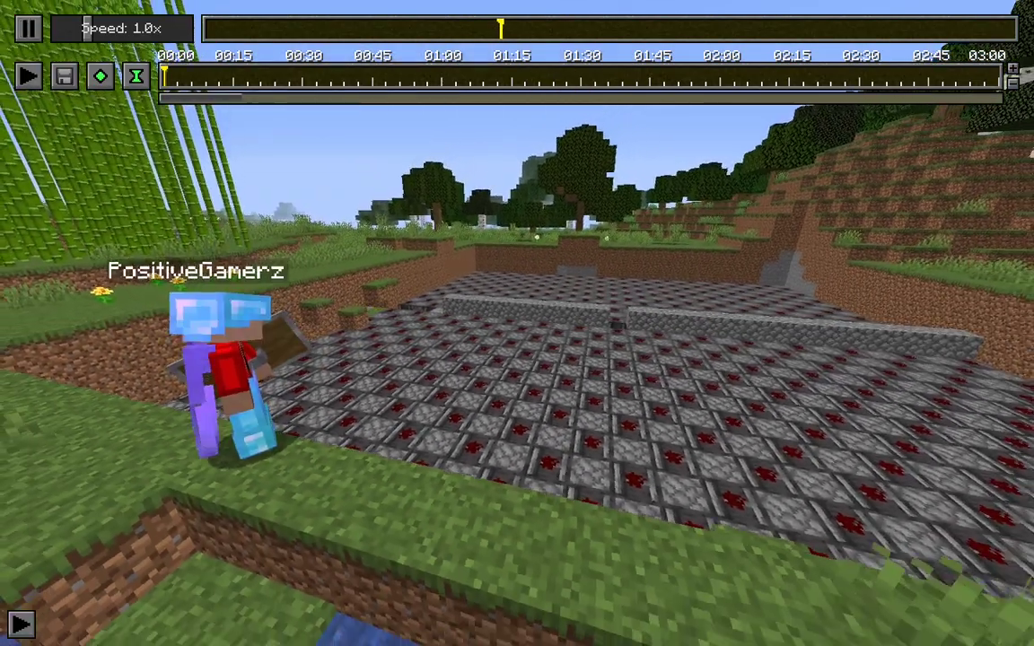
pyautogui.press('p')
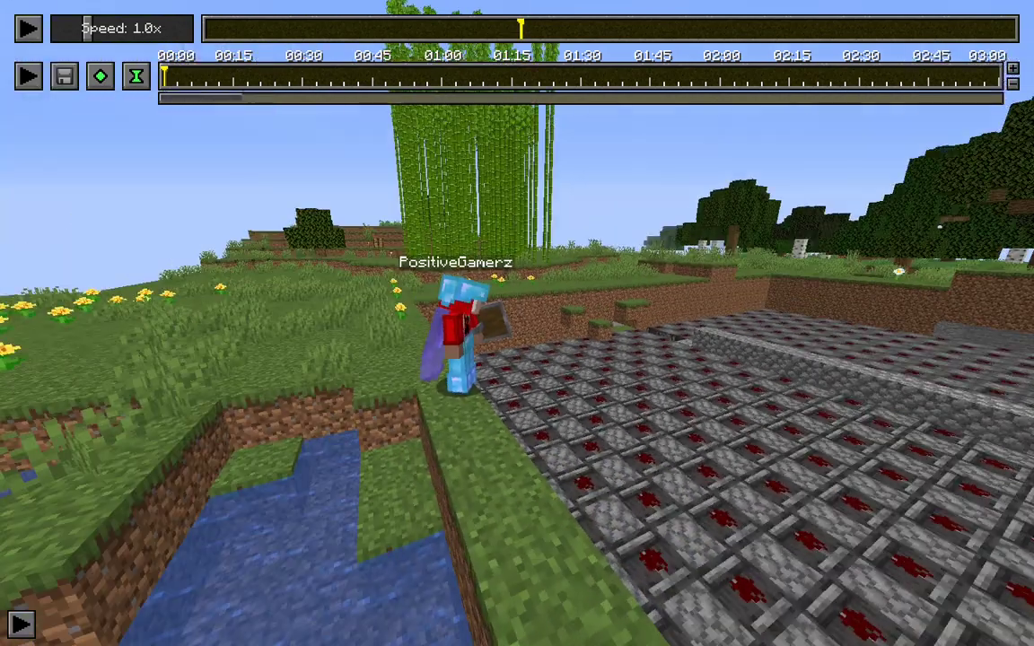
pyautogui.press('p')
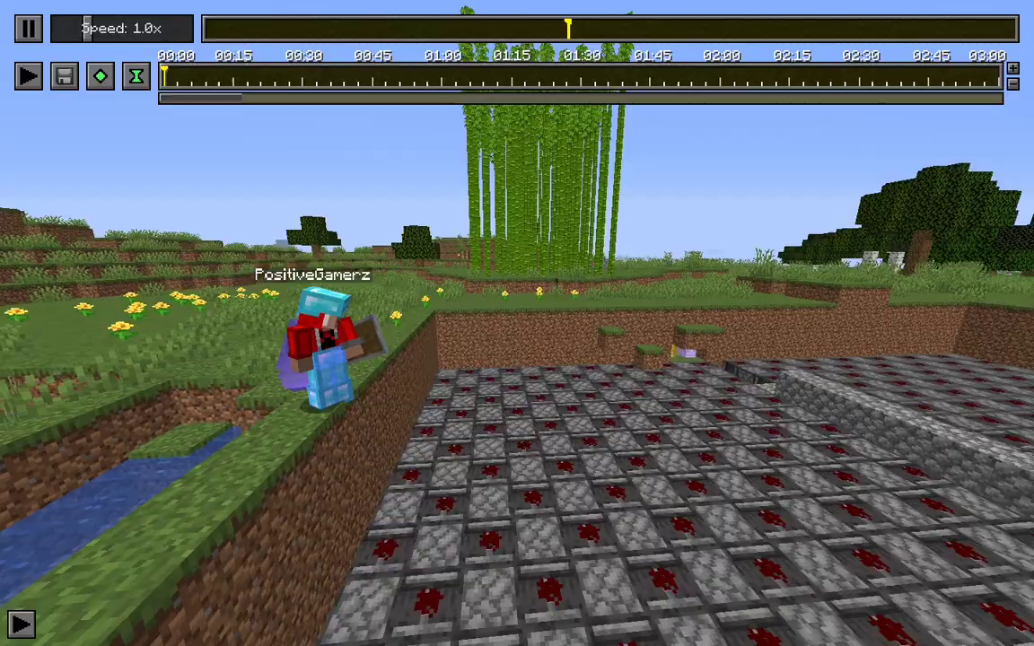
pyautogui.press('p')
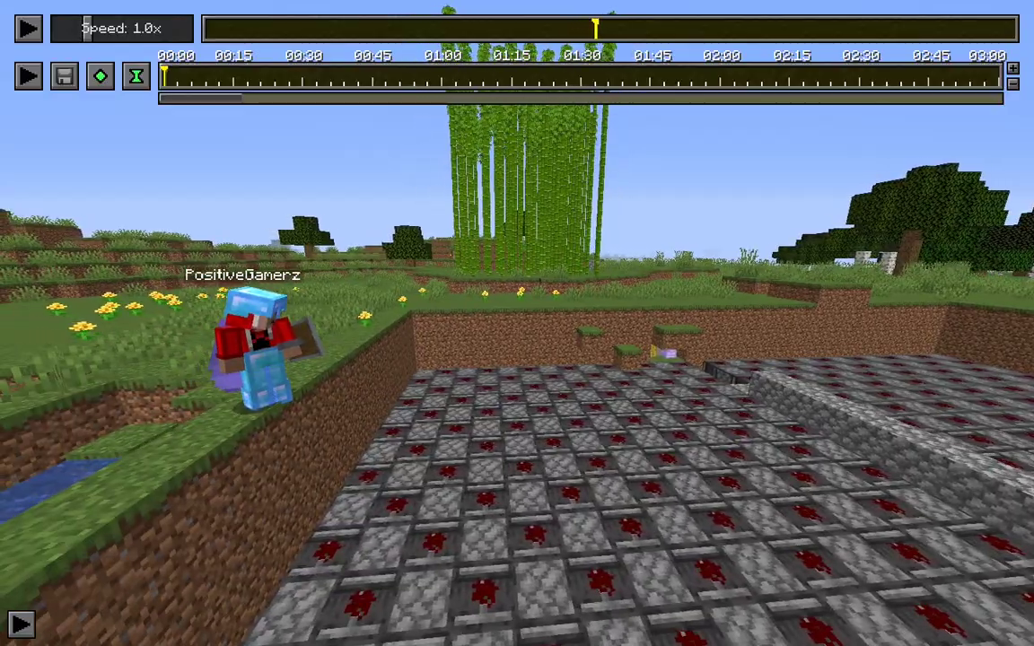
# Fly the free camera above the pit in the paused replay, and hide and restore the replay interface.
pyautogui.press('space')
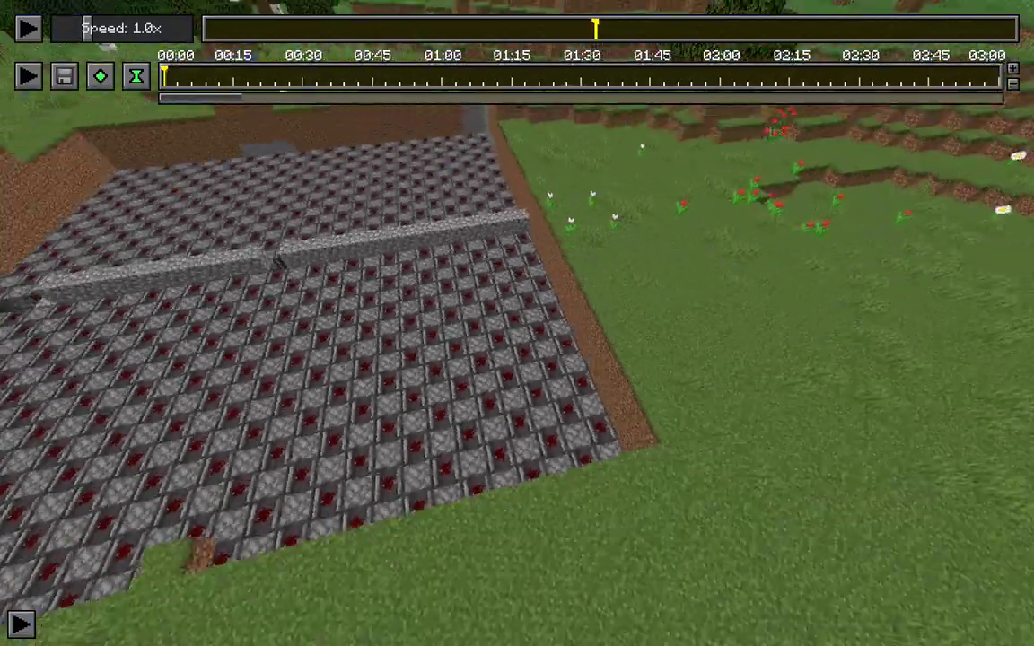
pyautogui.press('s')
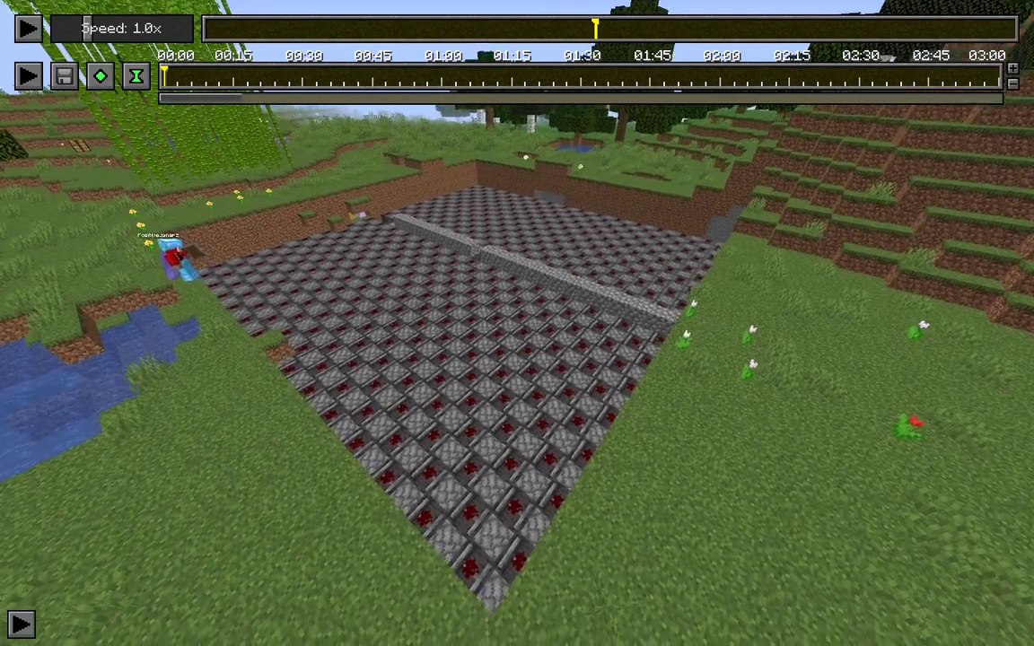
pyautogui.press('shift')
pyautogui.press('F1')
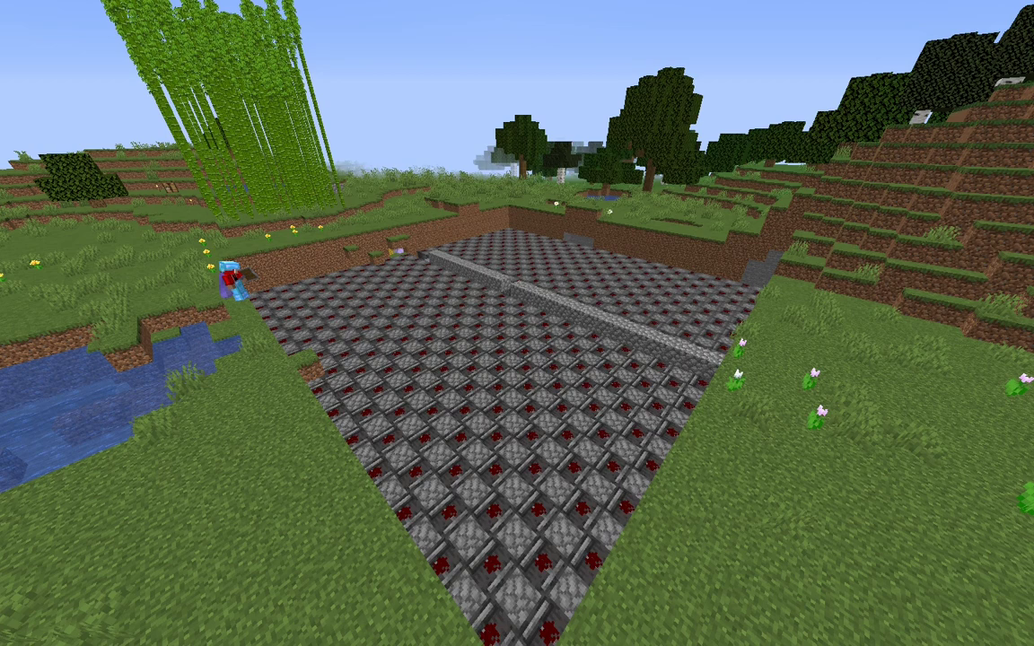
pyautogui.press('t')
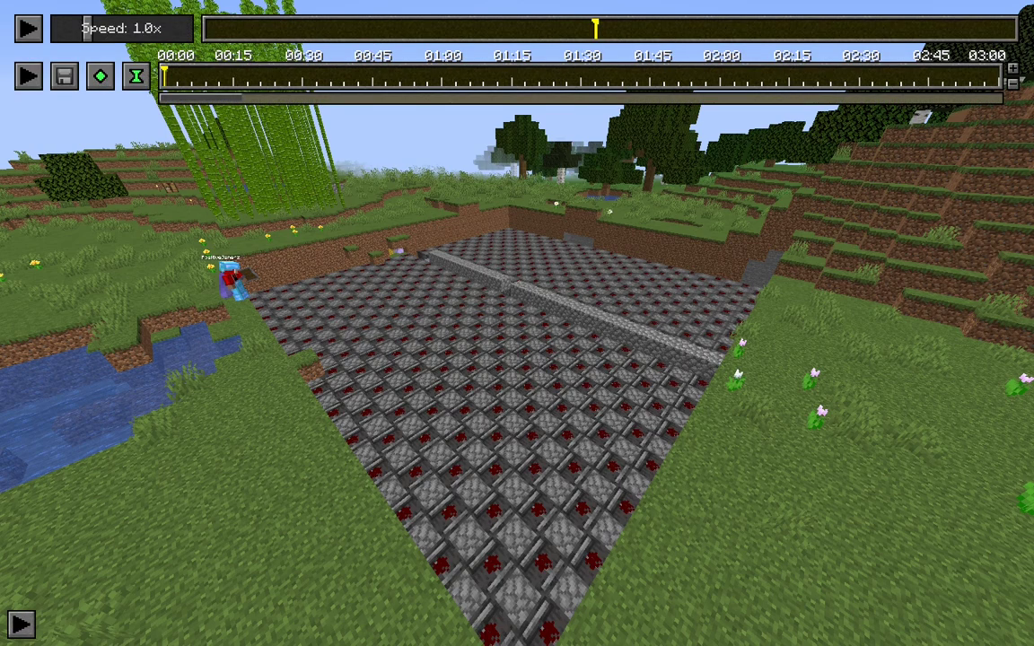
# Preview the camera path through the keyframes set on the replay's keyframe timeline.
pyautogui.press('w')
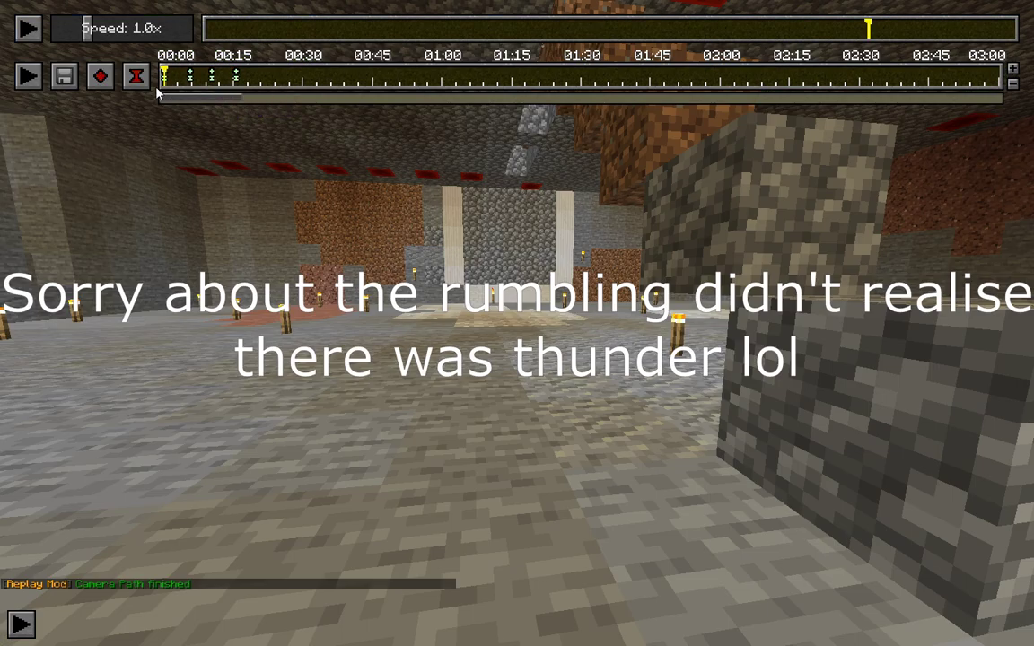
pyautogui.click(28, 76)
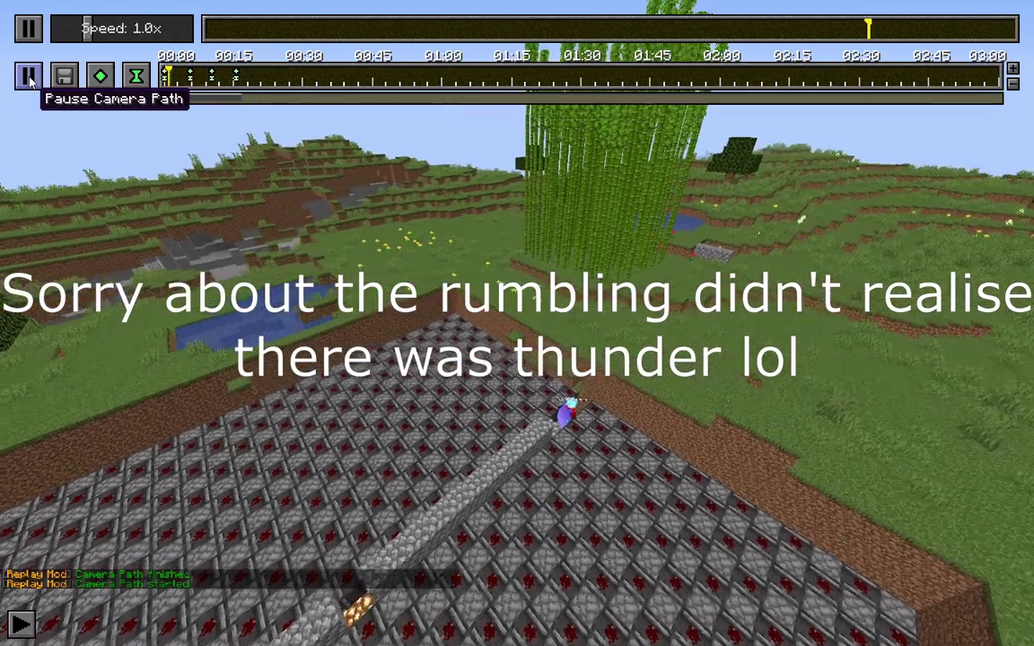